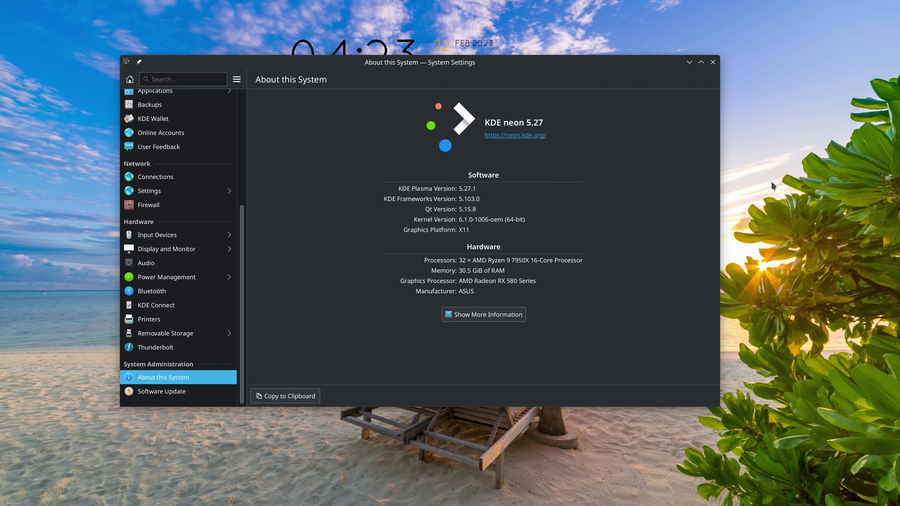
# Step: Check the monitor layout and scaling in the desktop's display configuration, and close the settings window
pyautogui.rightClick(743, 182)
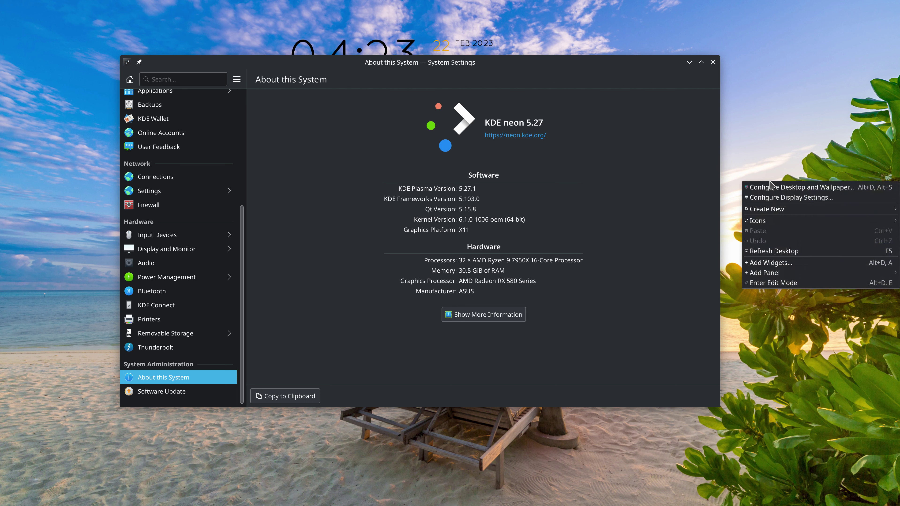
pyautogui.click(791, 198)
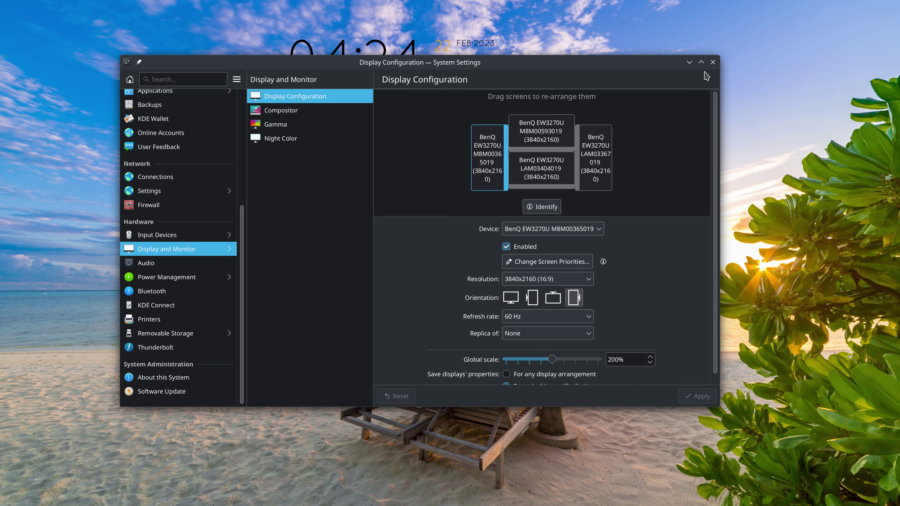
pyautogui.click(713, 62)
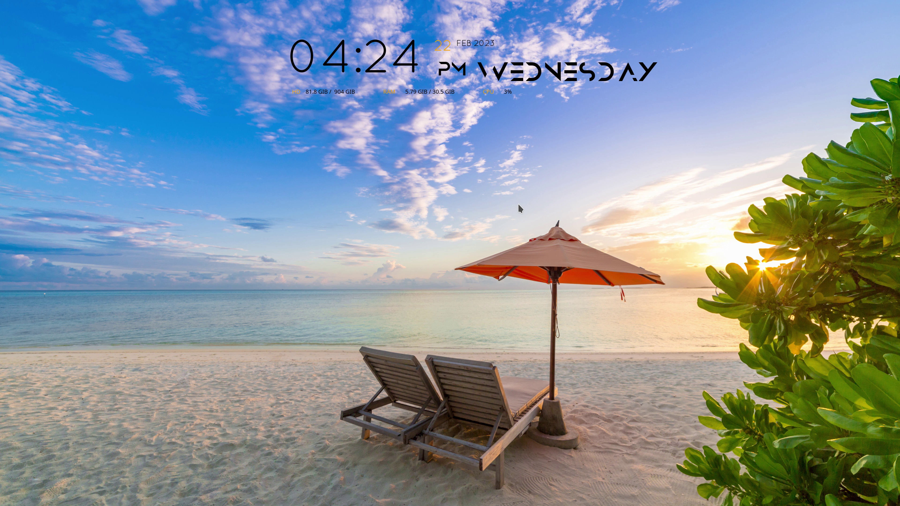
pyautogui.rightClick(469, 160)
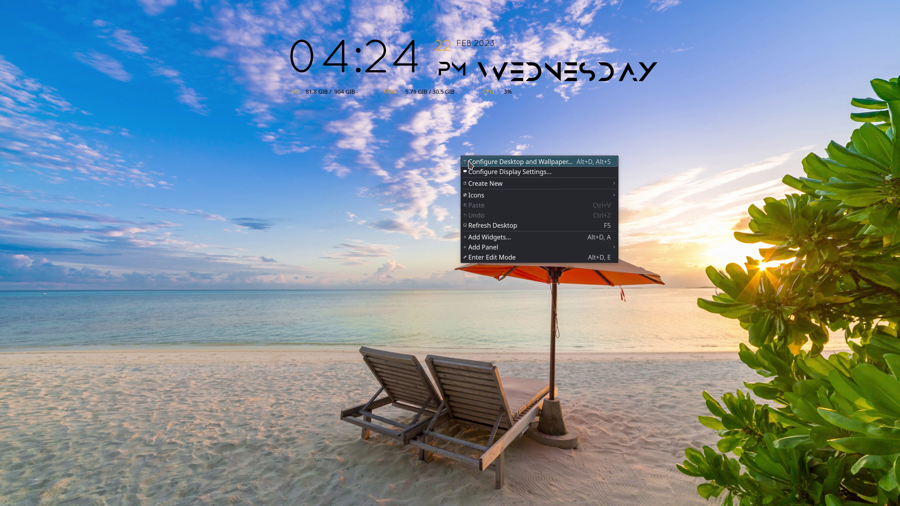
pyautogui.click(509, 172)
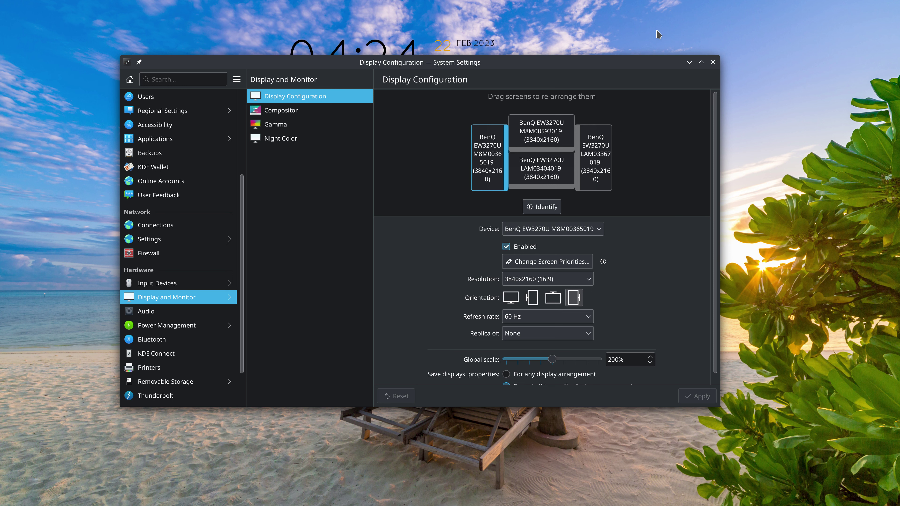
pyautogui.click(713, 63)
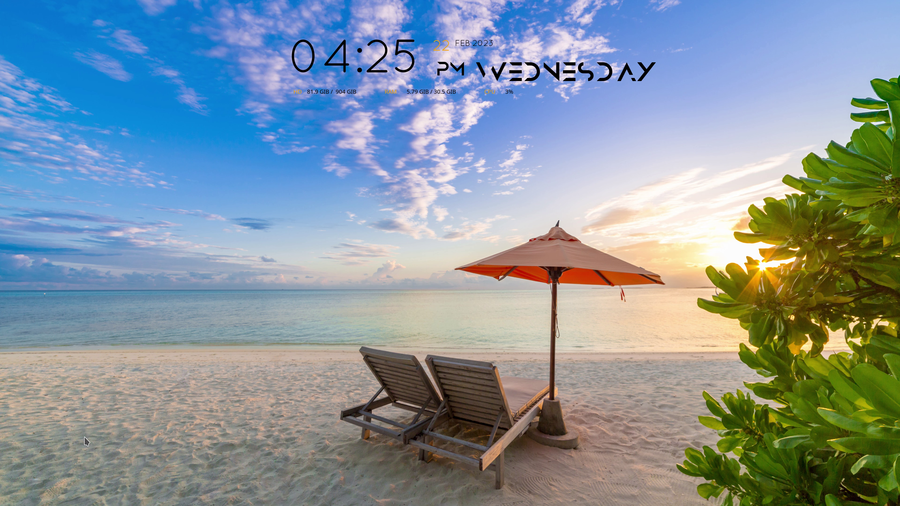
# Step: Switch to the Dolphin file manager and open the downloadable services for its context menu configuration
pyautogui.moveTo(358, 503)
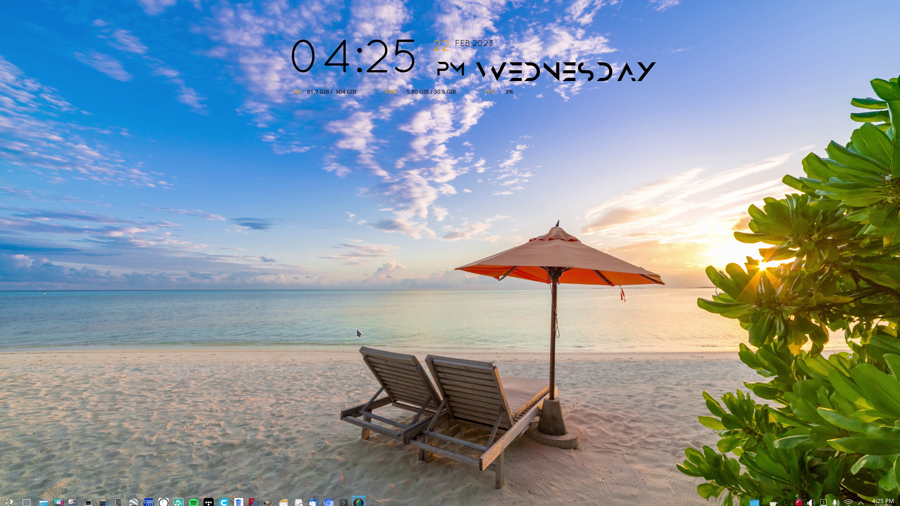
pyautogui.press('super+e')
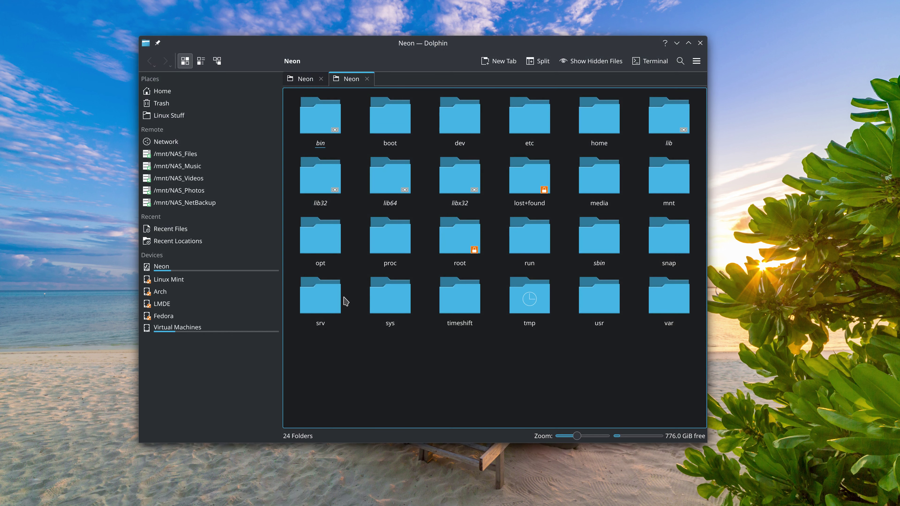
pyautogui.click(696, 61)
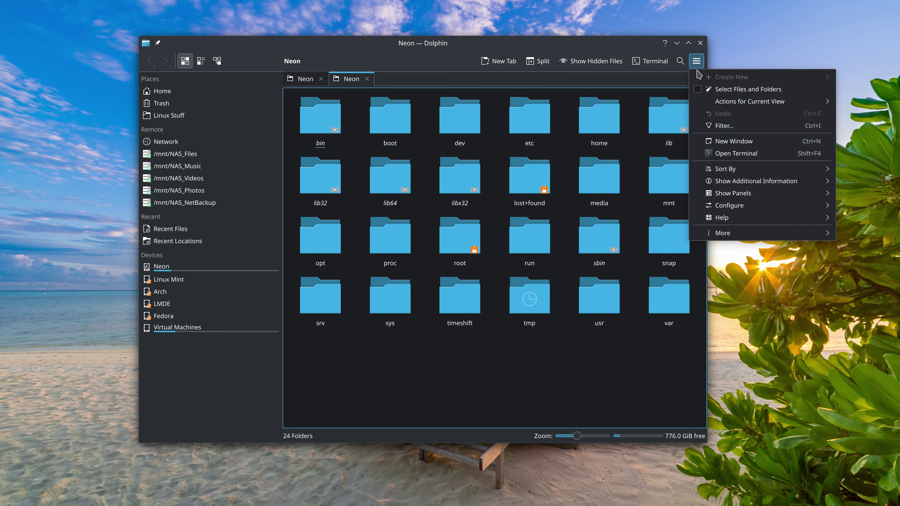
pyautogui.moveTo(735, 207)
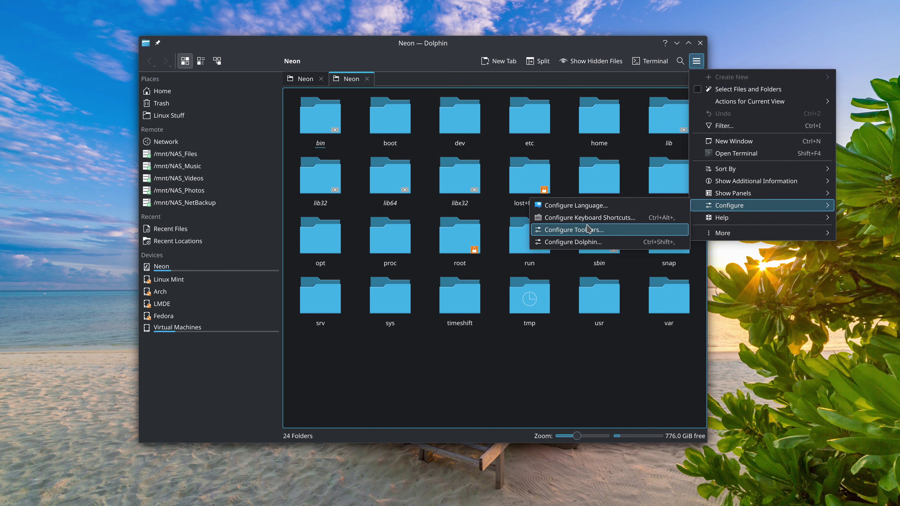
pyautogui.click(573, 242)
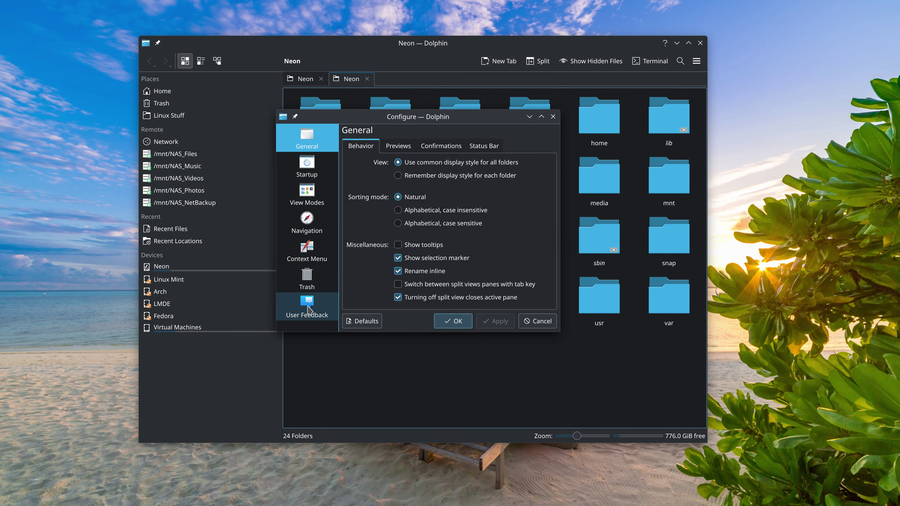
pyautogui.click(306, 253)
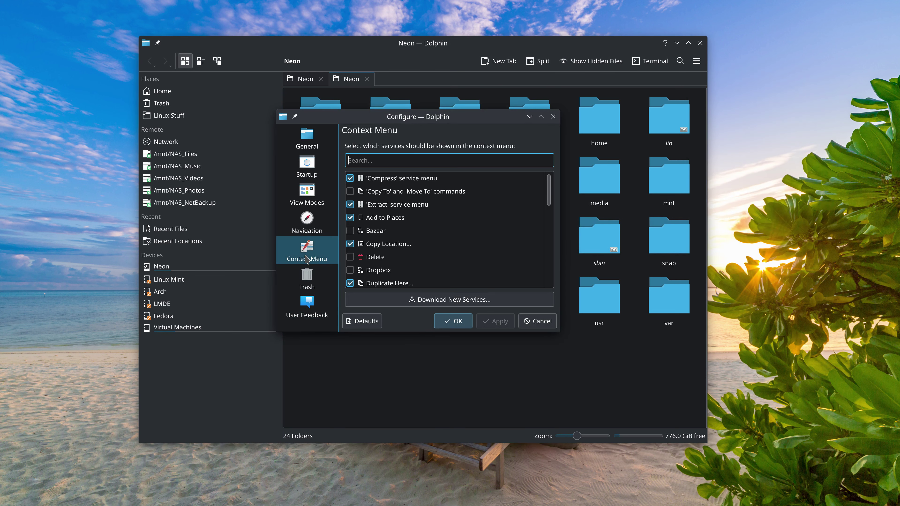
pyautogui.click(449, 301)
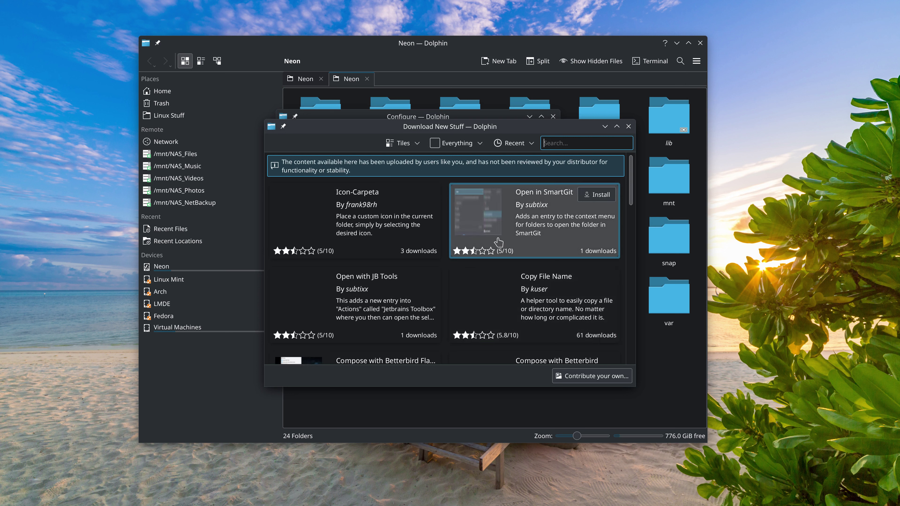
# Step: Search the downloadable services for "open as root", uninstall Open Dolphin as root, and close the configuration and file manager
pyautogui.write('open as root')
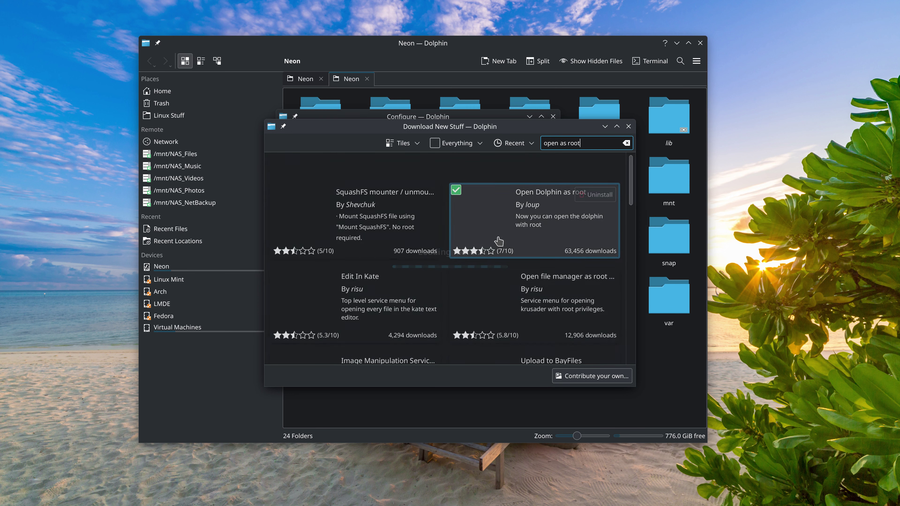
pyautogui.click(598, 195)
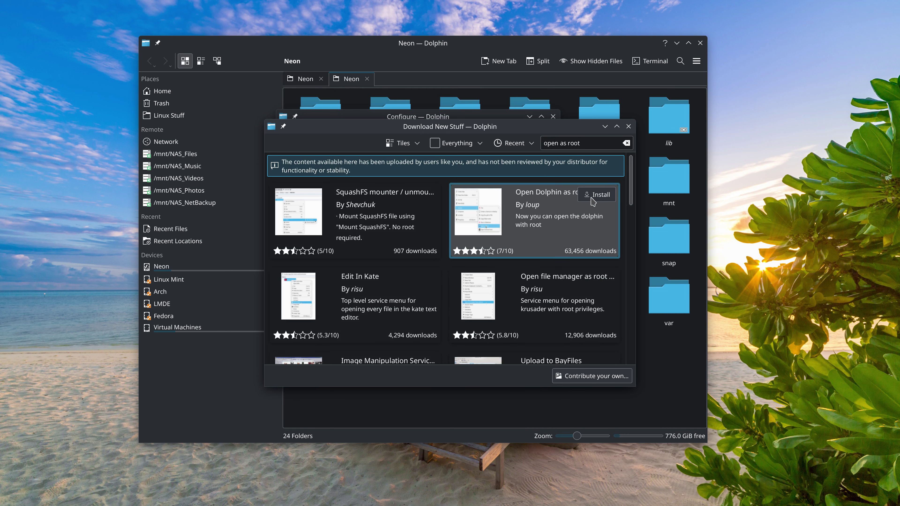
pyautogui.click(628, 126)
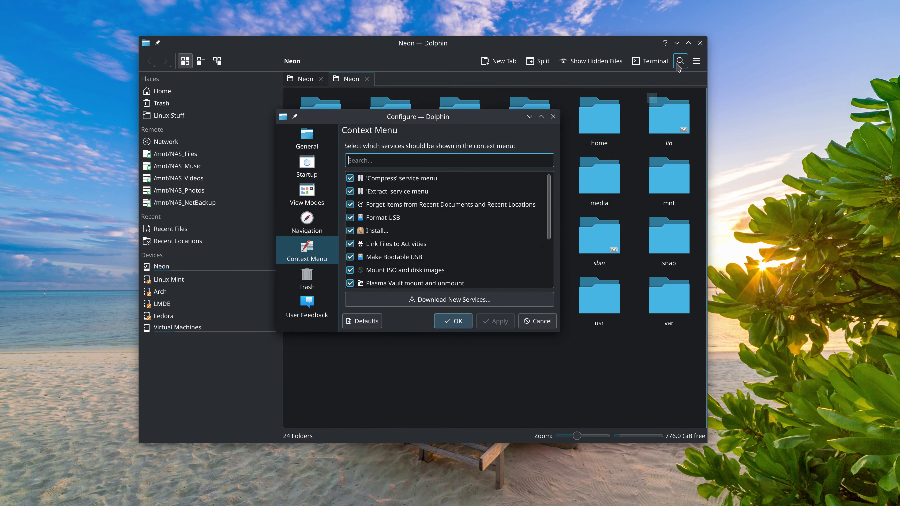
pyautogui.click(450, 321)
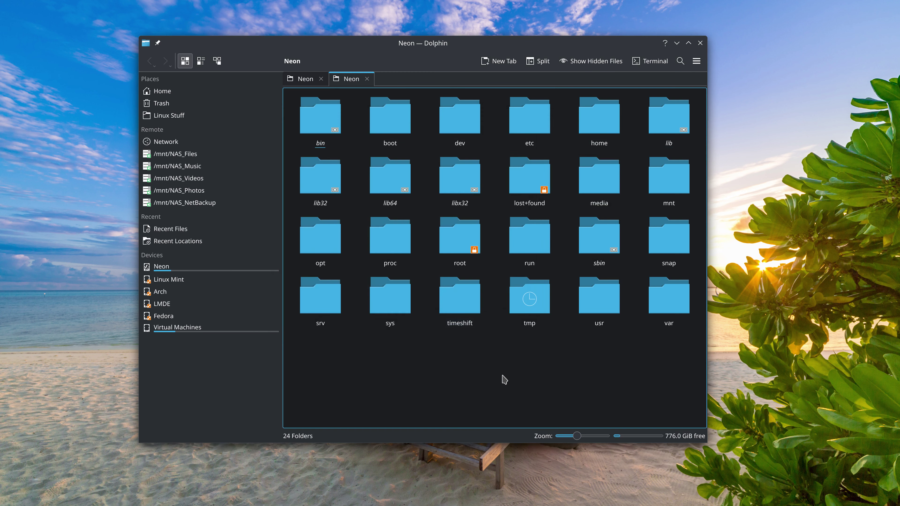
pyautogui.click(700, 43)
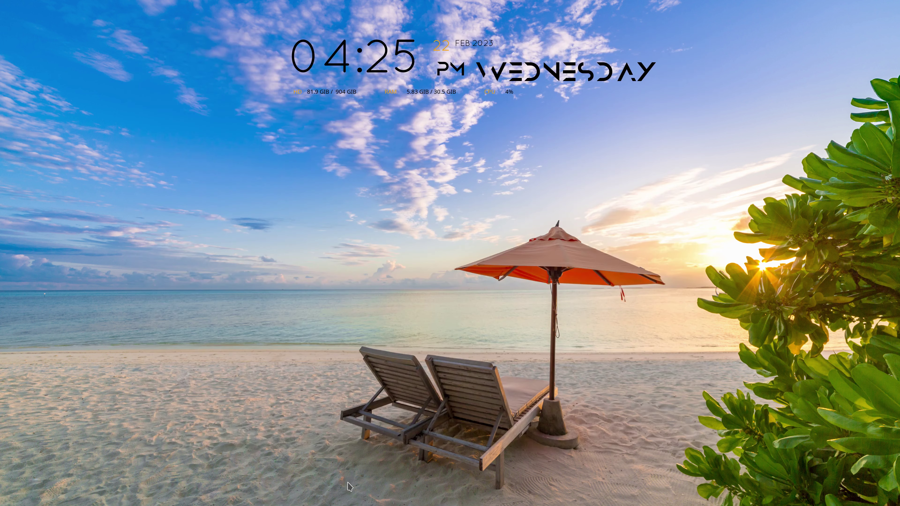
# Step: Open a Konsole terminal, maximise its window, and enlarge the text
pyautogui.moveTo(276, 503)
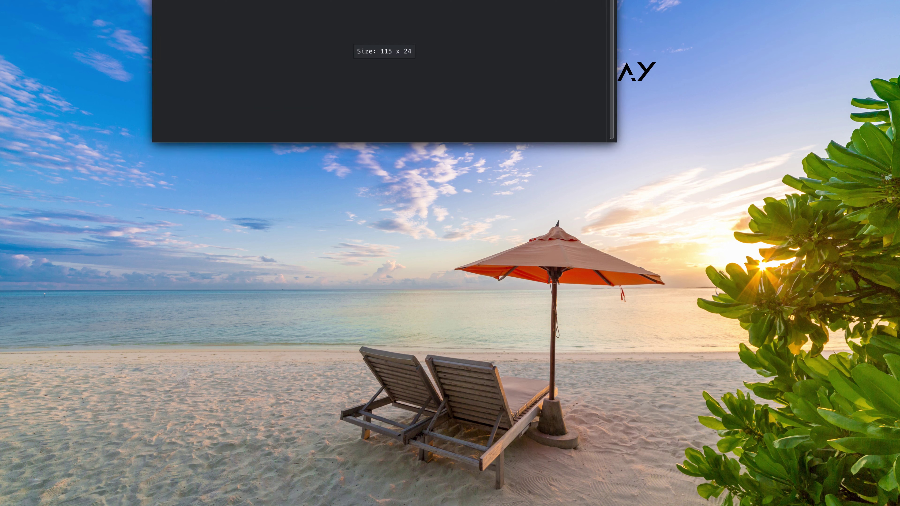
pyautogui.hotkey('ctrl', 'alt', 't')
pyautogui.click(593, 119)
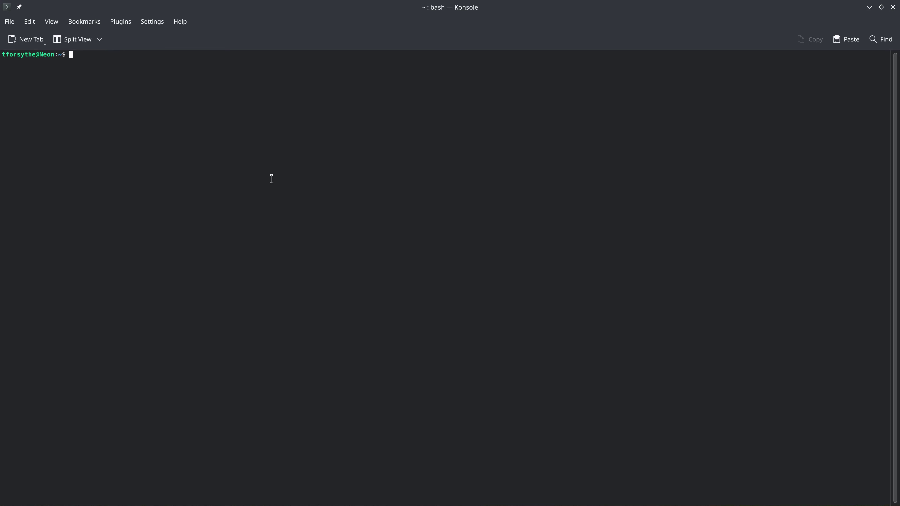
pyautogui.hotkey('ctrl', '+')
# Step: Install kio-admin with "sudo apt install kio-admin", authenticate with the account password, and close the terminal
pyautogui.write('sudo ap')
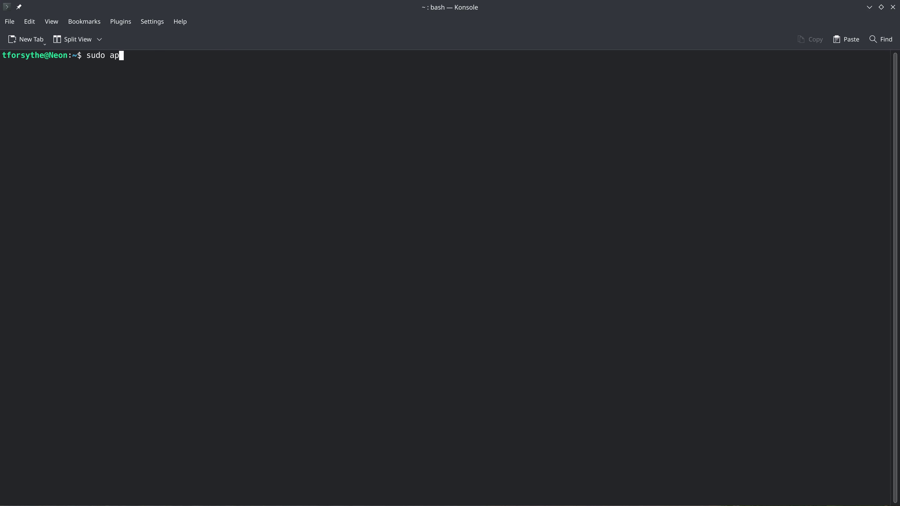
pyautogui.write('t install kio-admin')
pyautogui.press('Return')
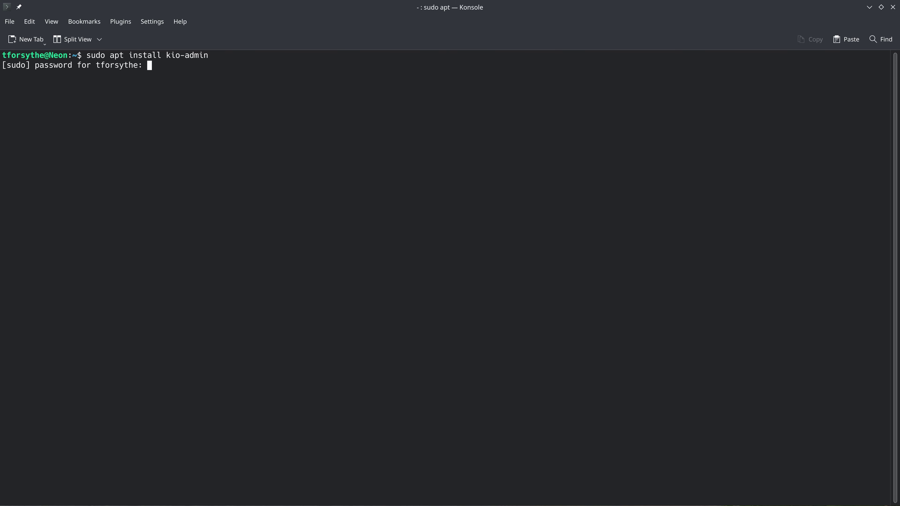
pyautogui.press('Return')
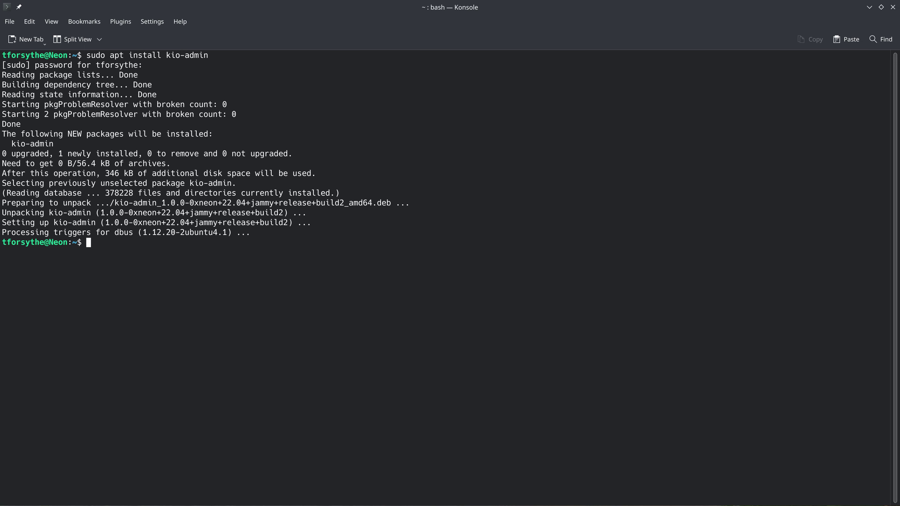
pyautogui.click(892, 7)
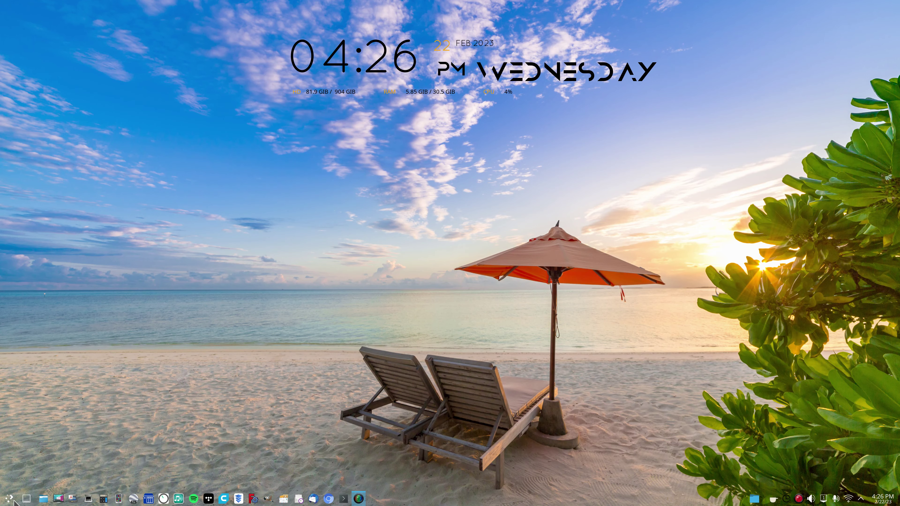
# Step: Switch to the Discover software center, maximise it, and search for "kio admin"
pyautogui.click(8, 499)
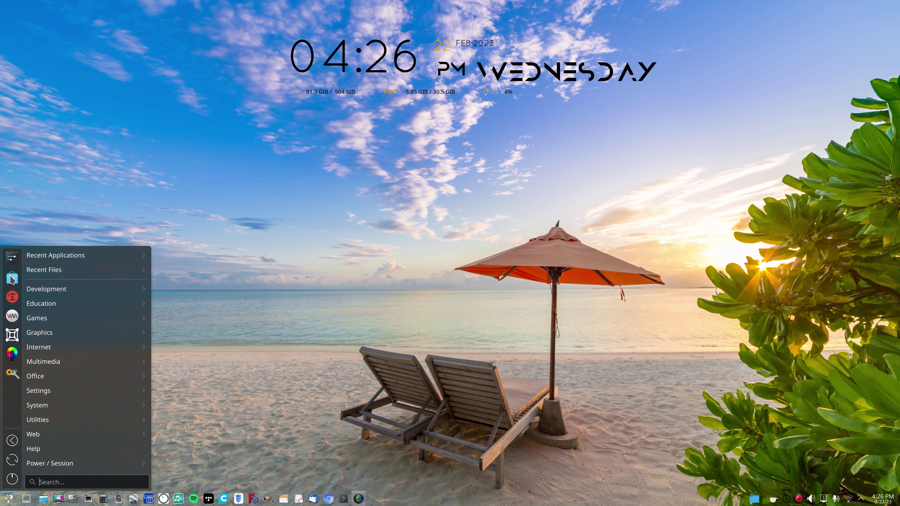
pyautogui.moveTo(12, 278); pyautogui.dragTo(341, 278)
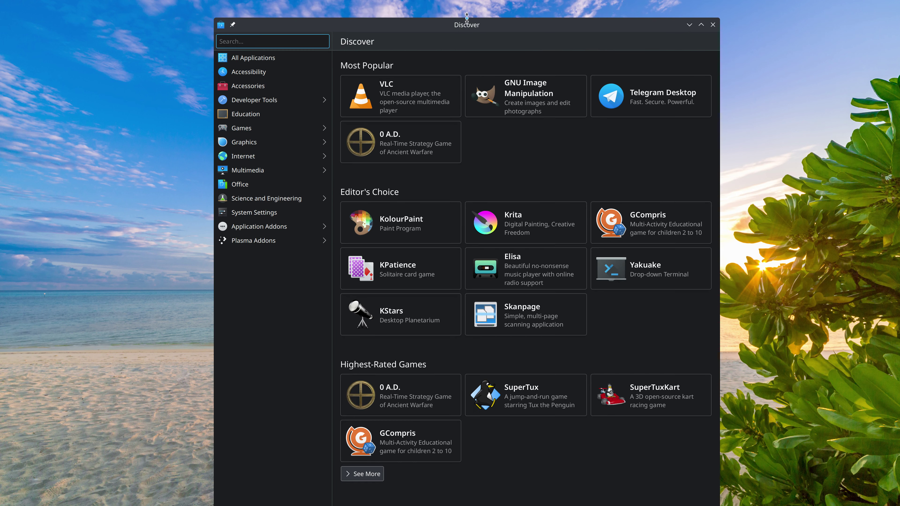
pyautogui.moveTo(466, 17)
pyautogui.mouseDown()
pyautogui.moveTo(395, 170)
pyautogui.moveTo(421, 80)
pyautogui.moveTo(473, 6)
pyautogui.mouseUp()
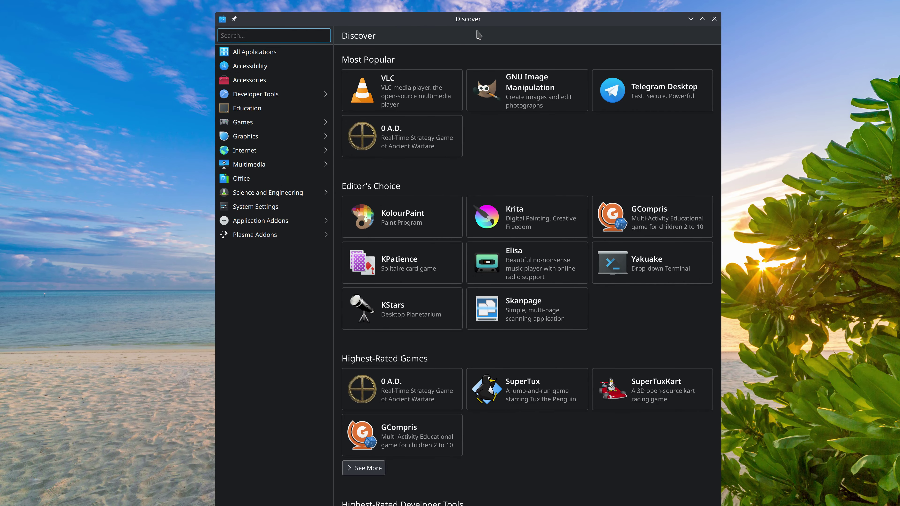
pyautogui.press('super+Page_Up')
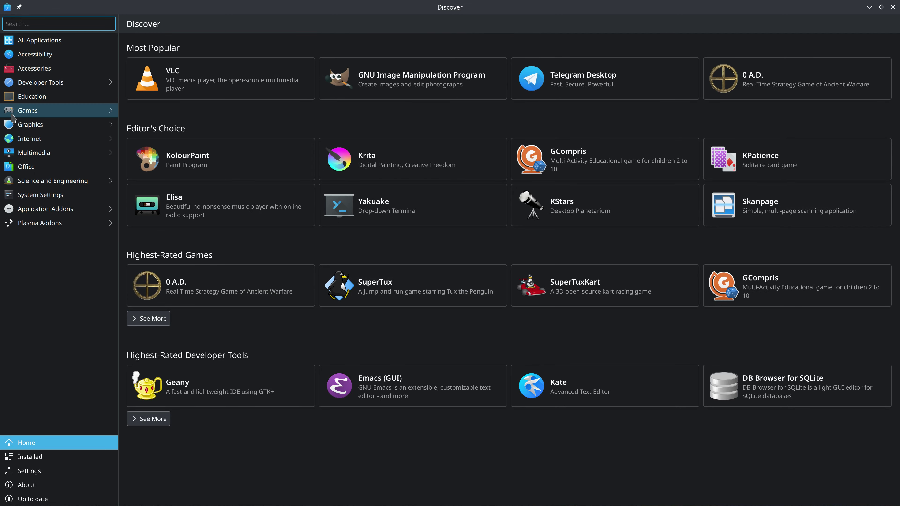
pyautogui.write('kio admin')
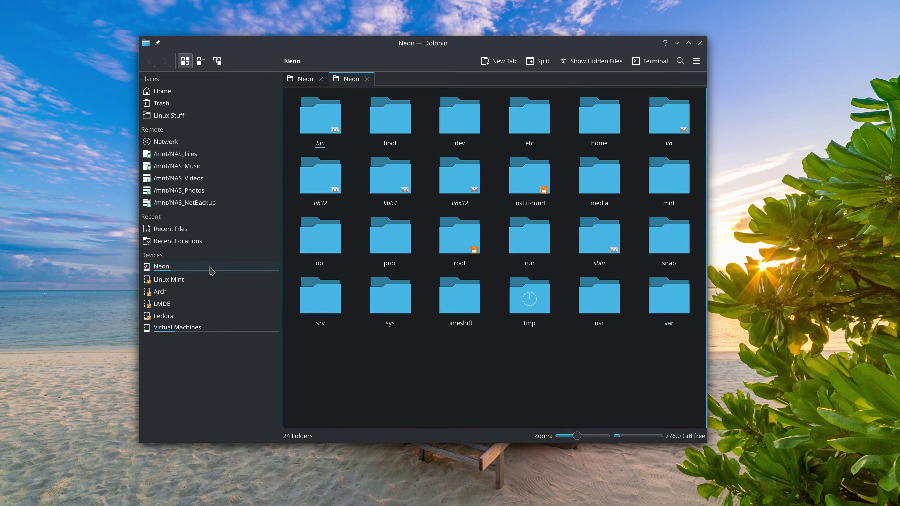
# Step: Switch to Dolphin, open the Neon root folder as administrator, and authenticate with the account password
pyautogui.click(209, 272)
pyautogui.rightClick(377, 337)
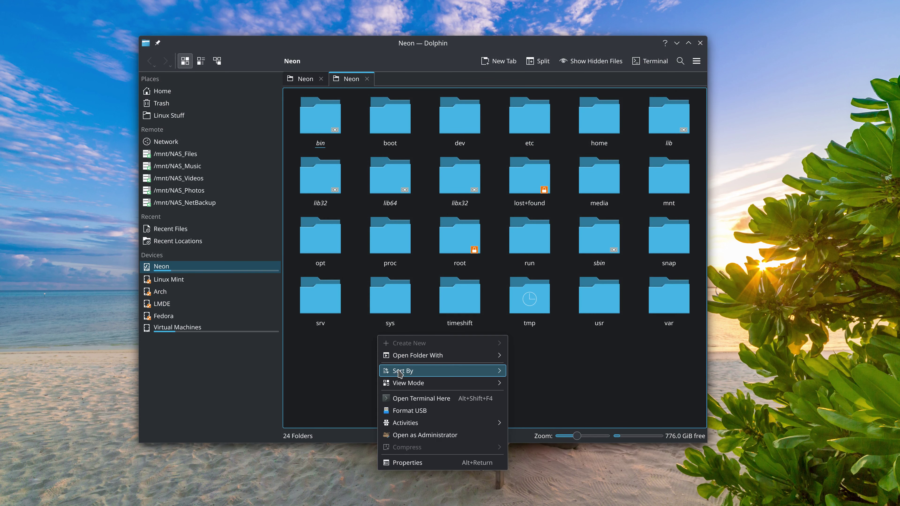
pyautogui.click(446, 437)
pyautogui.write('***********')
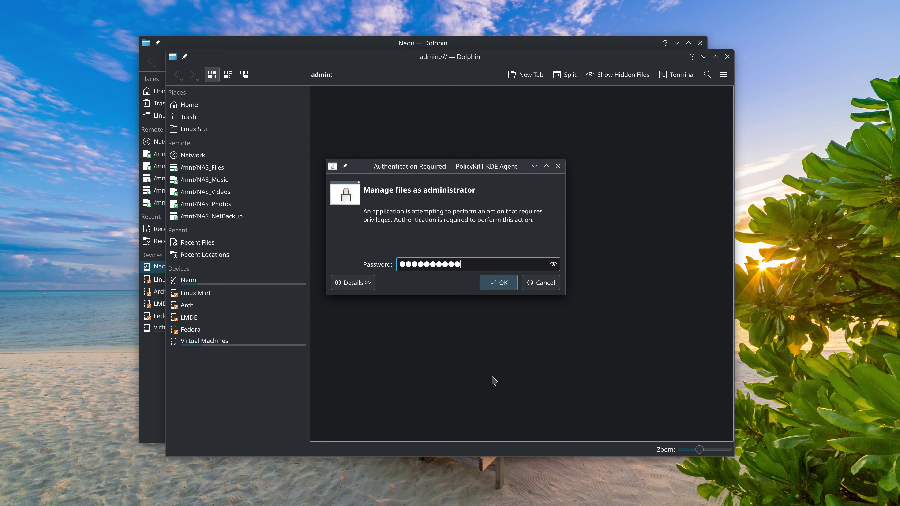
pyautogui.press('Return')
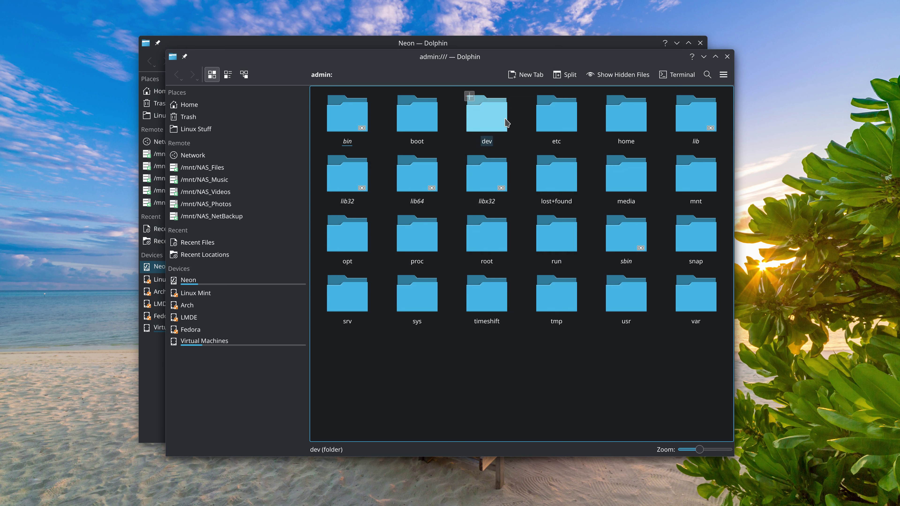
# Step: In the administrator window, go to etc/default, open the grub file in Kate, and authenticate with the account password
pyautogui.doubleClick(557, 113)
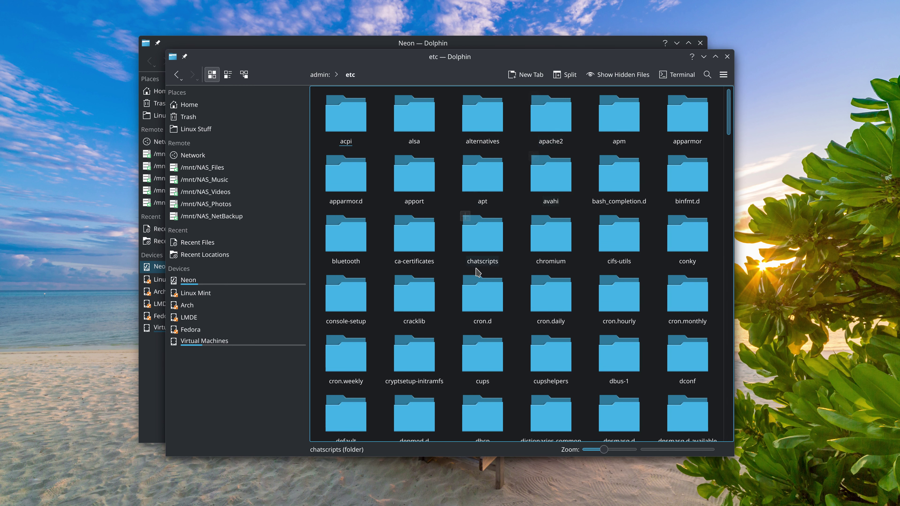
pyautogui.scroll(-2, 481, 407)
pyautogui.doubleClick(350, 344)
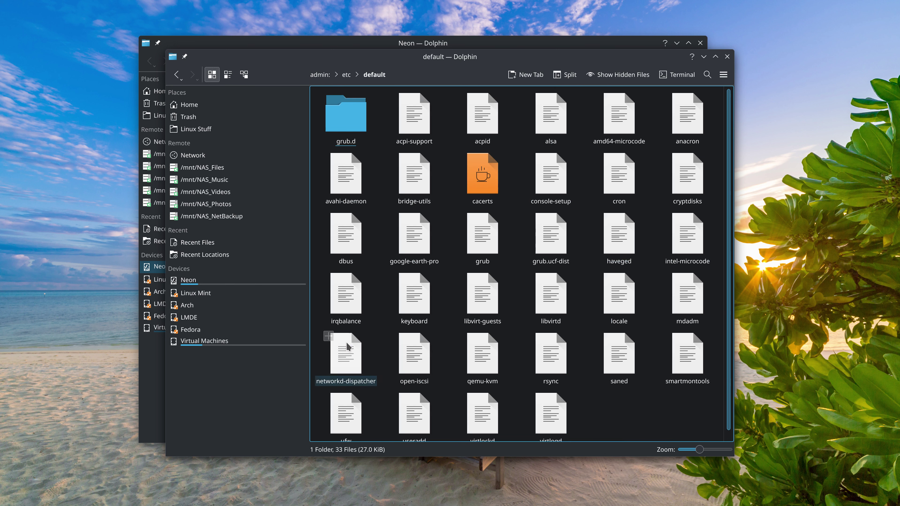
pyautogui.click(487, 237)
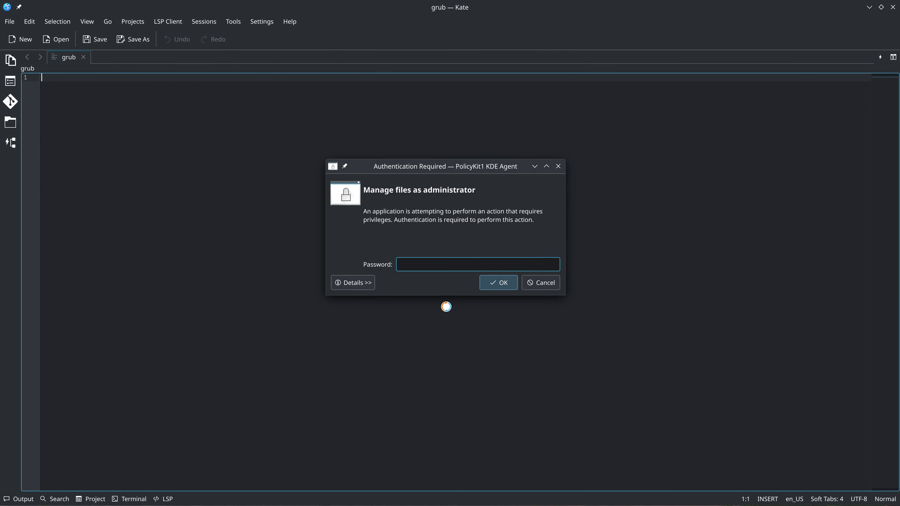
pyautogui.write('••••••••••••')
pyautogui.press('Return')
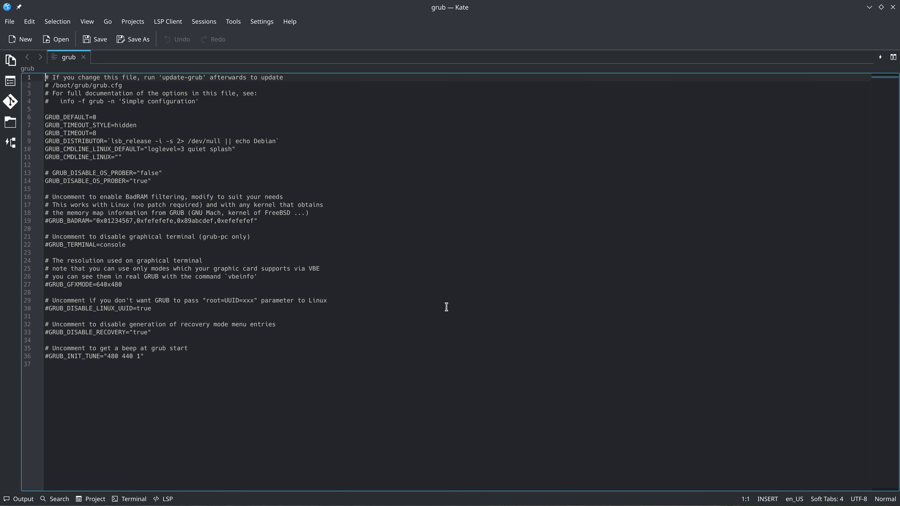
# Step: Delete and retype the final "g" of "# /boot/grub/grub.cfg" on line 2, save the grub file, and close Kate
pyautogui.click(143, 87)
pyautogui.press('BackSpace')
pyautogui.write('g')
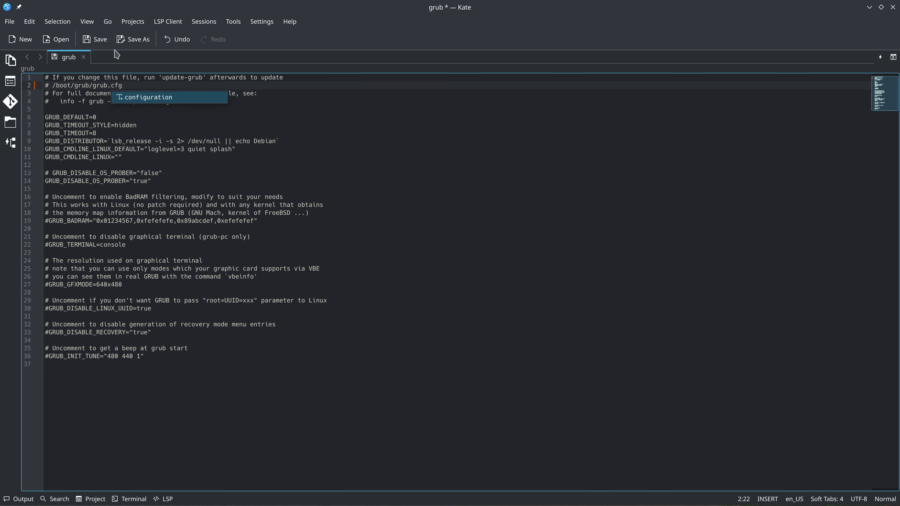
pyautogui.click(97, 40)
pyautogui.click(892, 7)
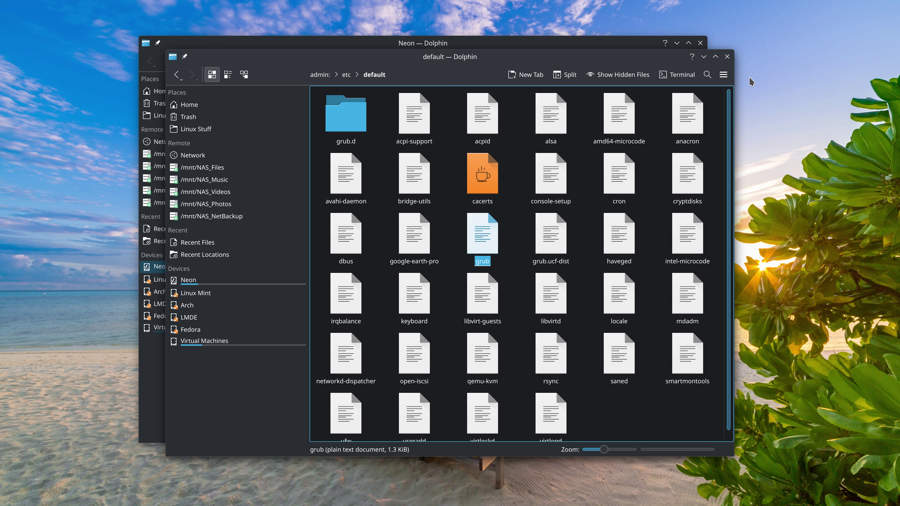
# Step: Close the administrator window showing etc/default, and look up the Open as Administrator option for the Neon root folder without running it
pyautogui.rightClick(616, 411)
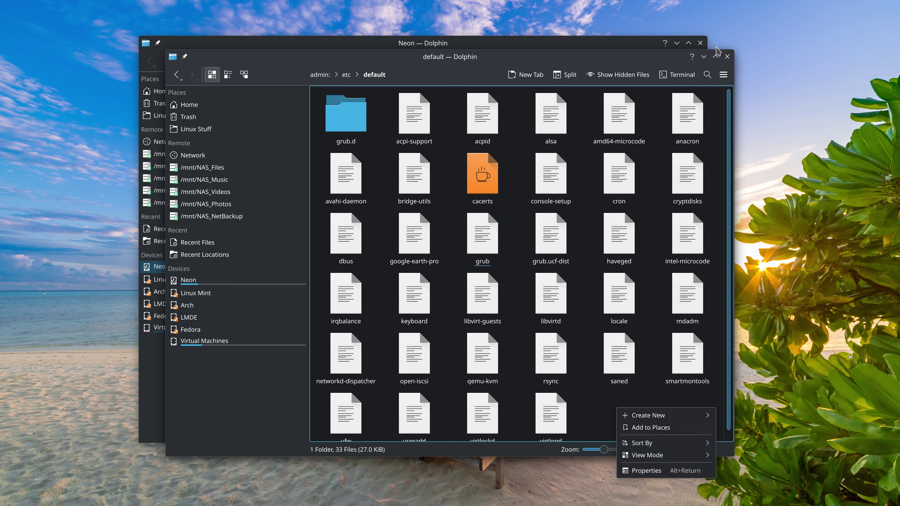
pyautogui.click(727, 61)
pyautogui.click(728, 61)
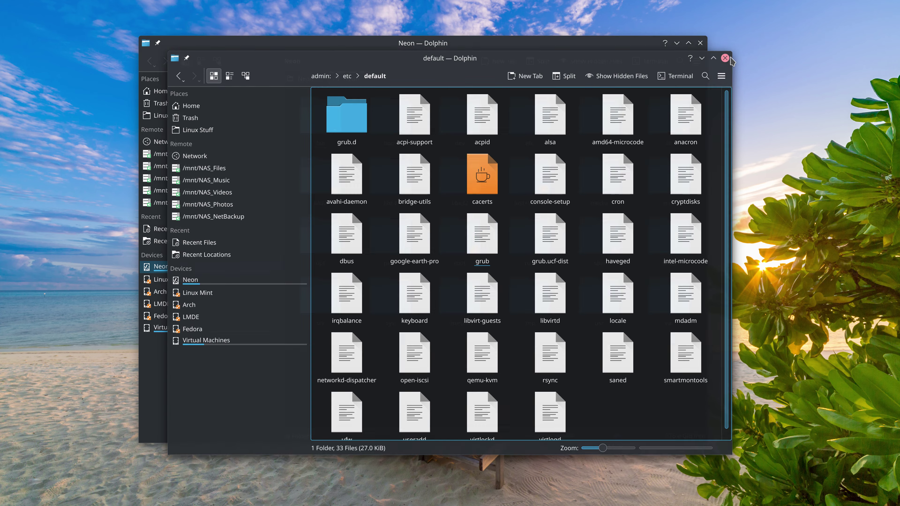
pyautogui.rightClick(391, 397)
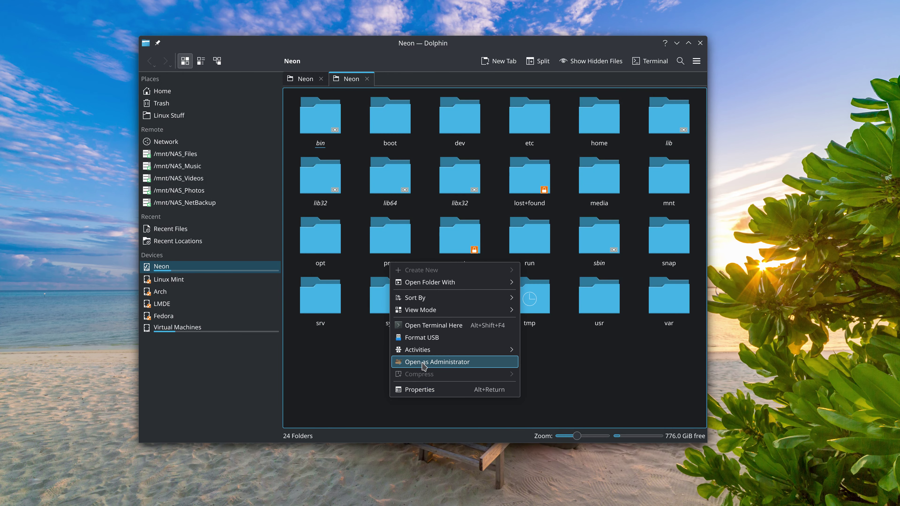
pyautogui.click(563, 364)
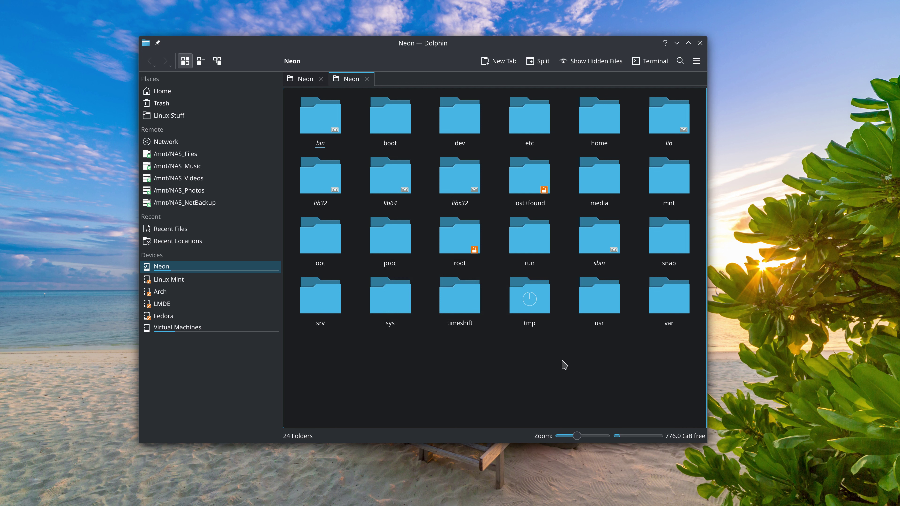